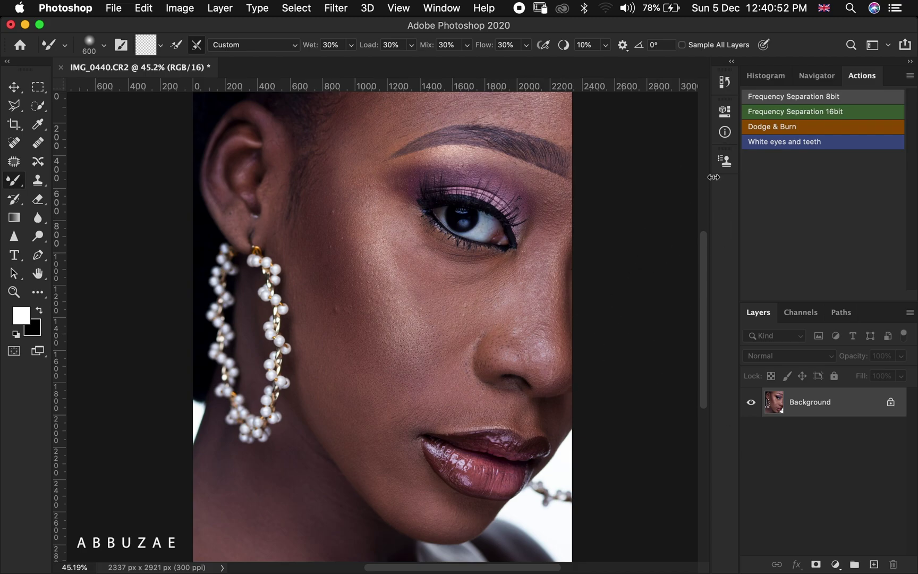
Run the Frequency Separation 16bit action on the portrait with a Gaussian Blur radius of 4.6 pixels
{"action": "left_click", "coordinate": [806, 118]}
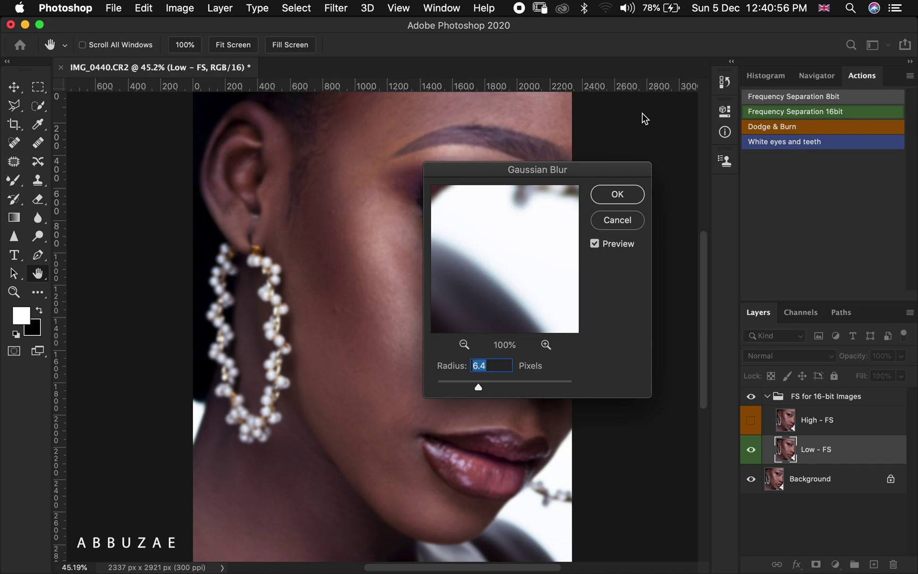
{"action": "left_click_drag", "start_coordinate": [467, 386], "coordinate": [468, 390]}
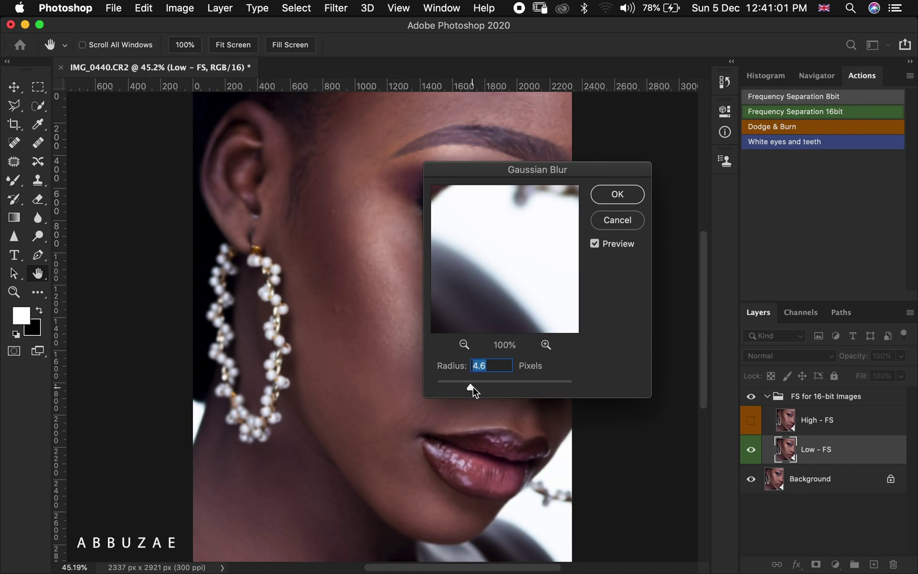
{"action": "left_click", "coordinate": [605, 195]}
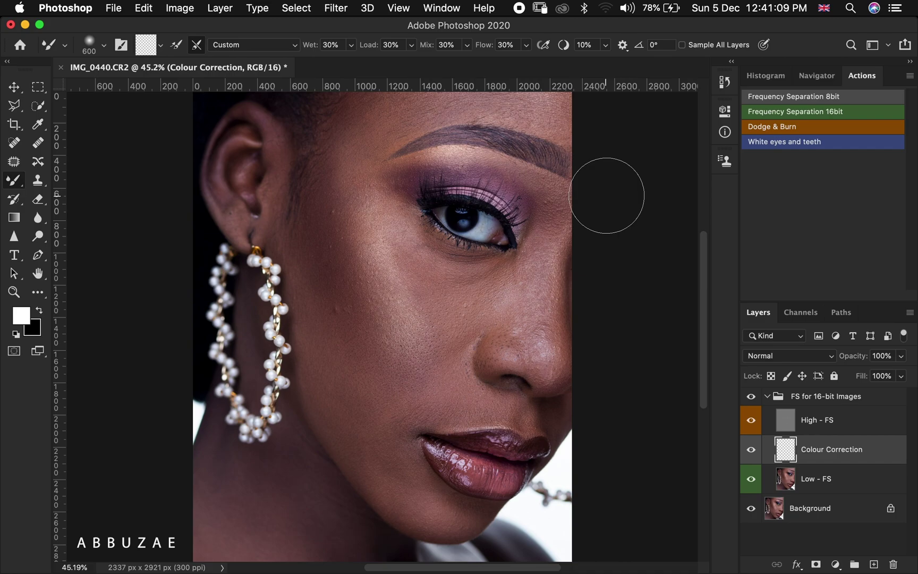
Activate the Mixer Brush with the Soft Round tip at 600 px and 0% hardness
{"action": "left_click", "coordinate": [14, 86]}
{"action": "left_click", "coordinate": [14, 181]}
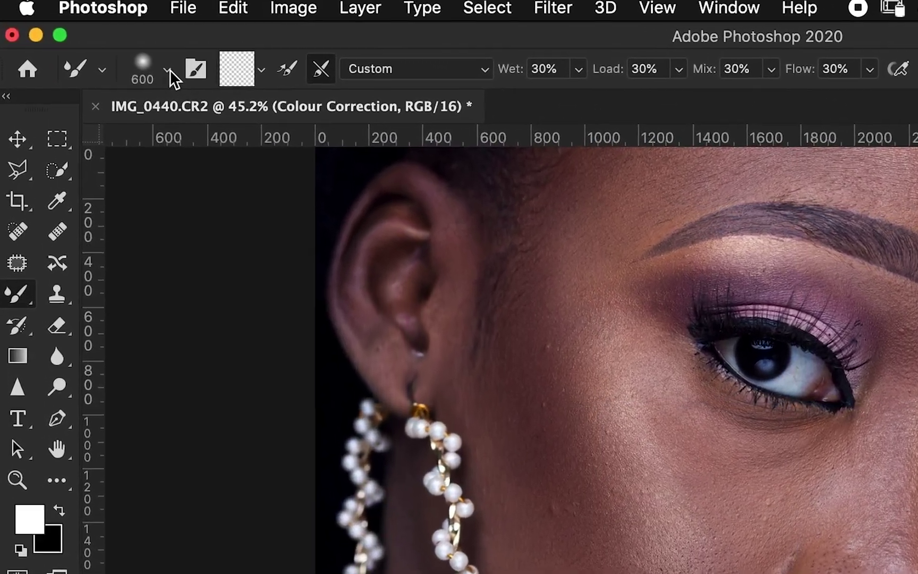
{"action": "left_click", "coordinate": [104, 46]}
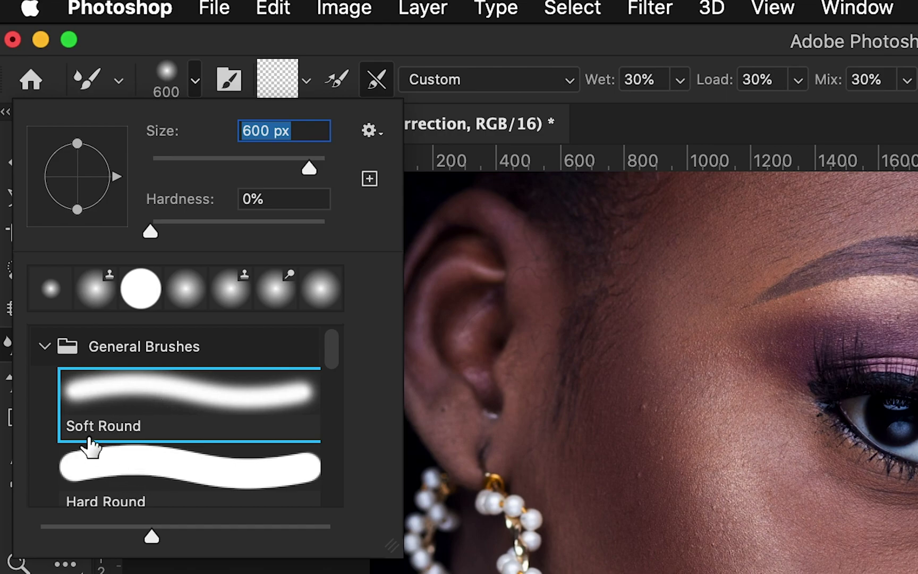
{"action": "left_click_drag", "start_coordinate": [161, 405], "coordinate": [158, 395]}
{"action": "key", "text": "Return"}
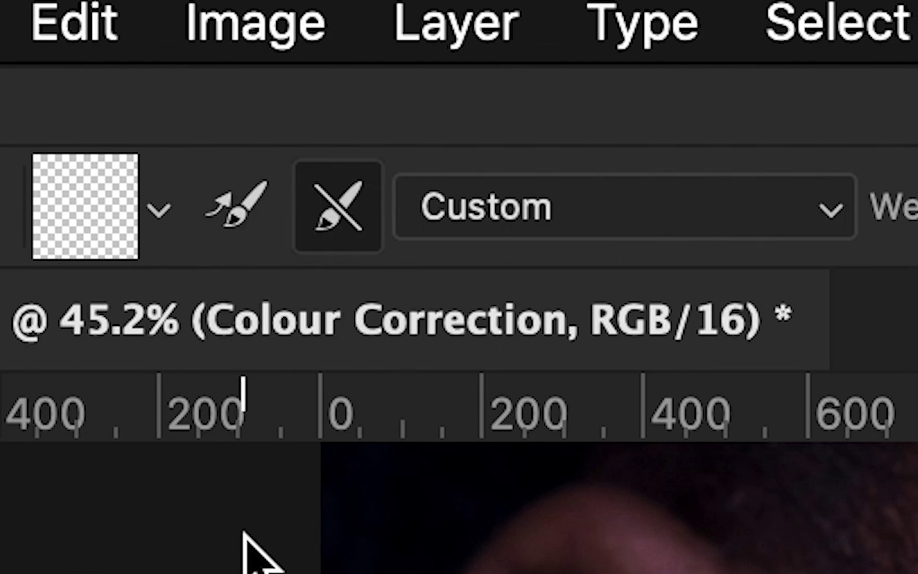
Set the Mixer Brush's Wet, Load, Mix and Flow to 30% each, with brush loading after each stroke turned off
{"action": "left_click", "coordinate": [242, 213]}
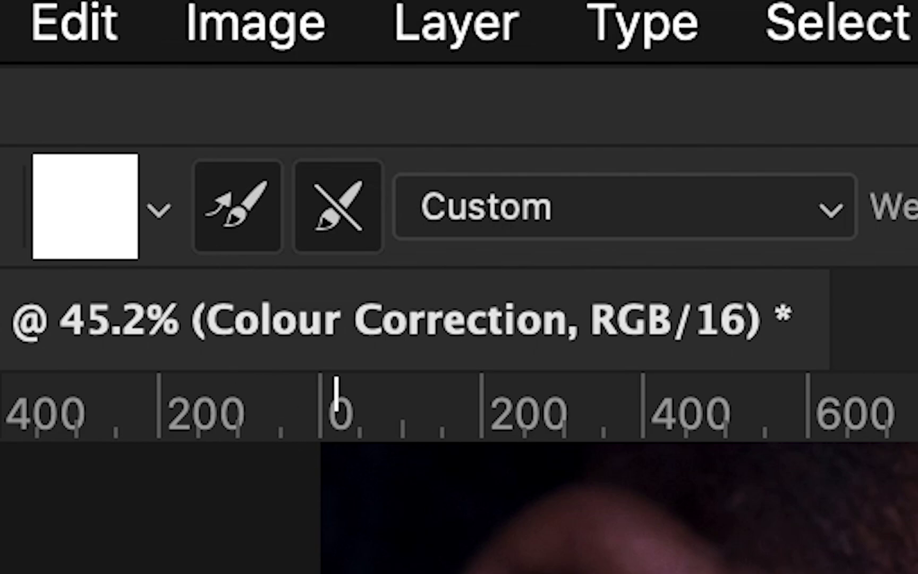
{"action": "left_click", "coordinate": [245, 233]}
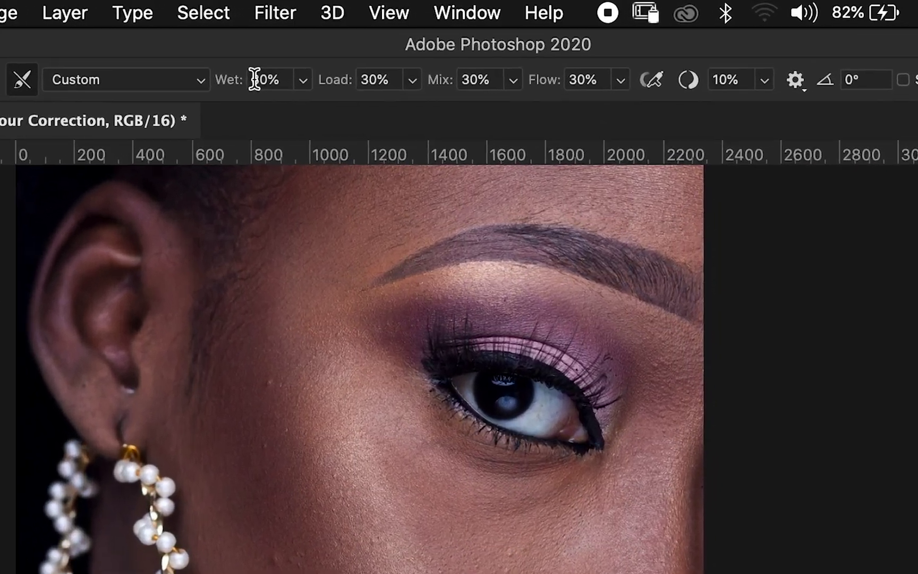
{"action": "left_click", "coordinate": [330, 44]}
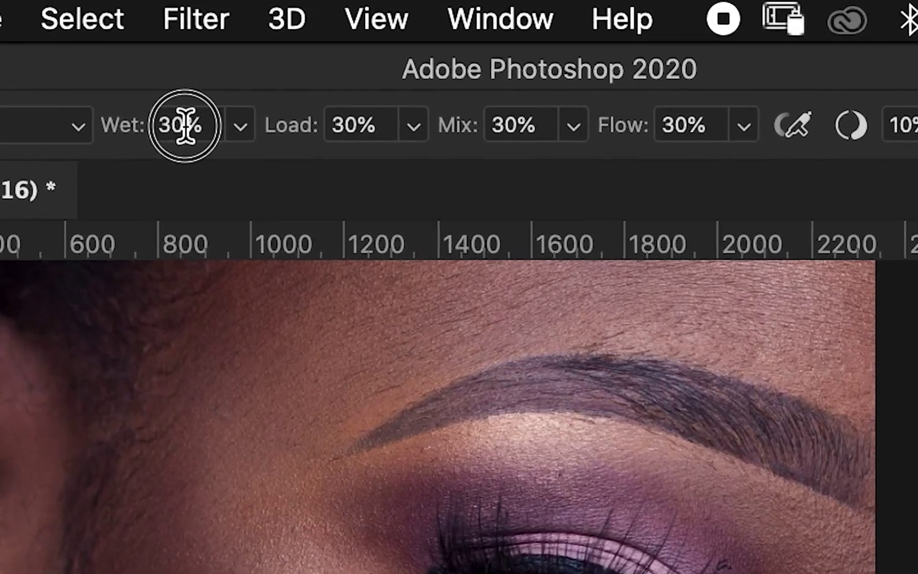
{"action": "type", "text": "3"}
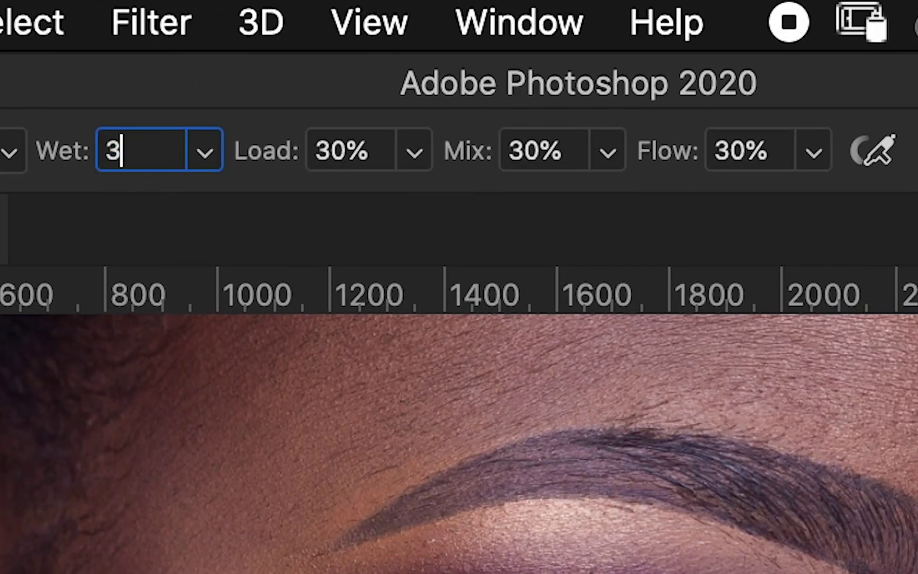
{"action": "key", "text": "BackSpace"}
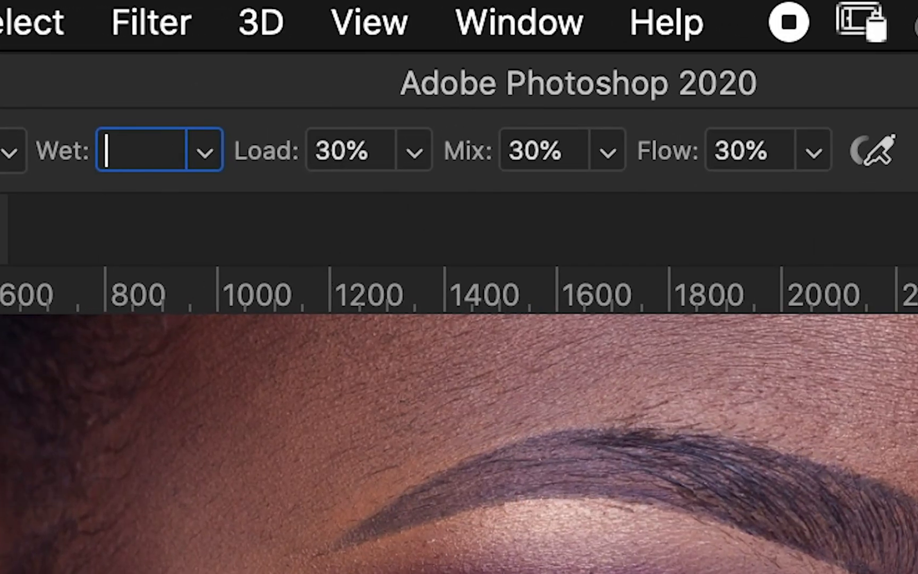
{"action": "type", "text": "30"}
{"action": "key", "text": "Tab"}
{"action": "type", "text": "30"}
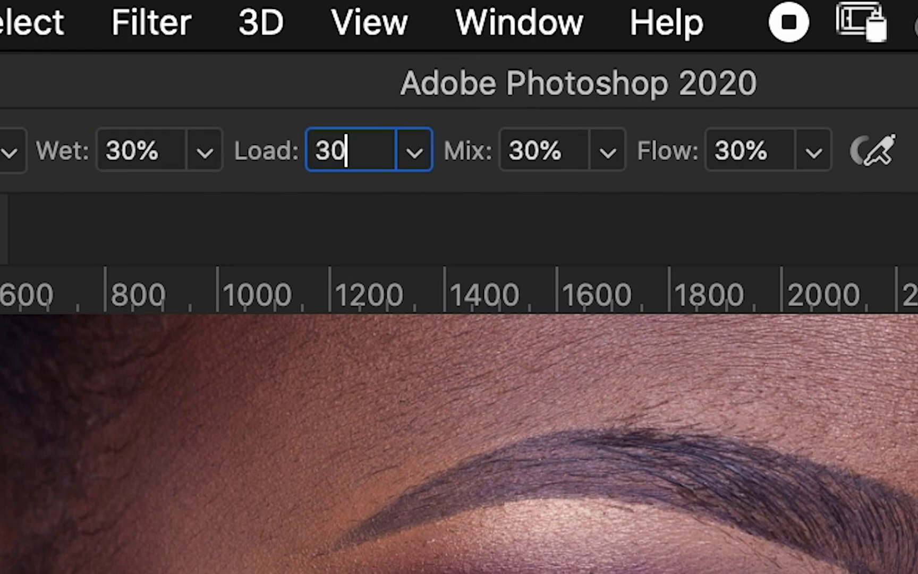
{"action": "key", "text": "Tab"}
{"action": "type", "text": "30"}
{"action": "key", "text": "Tab"}
{"action": "type", "text": "30"}
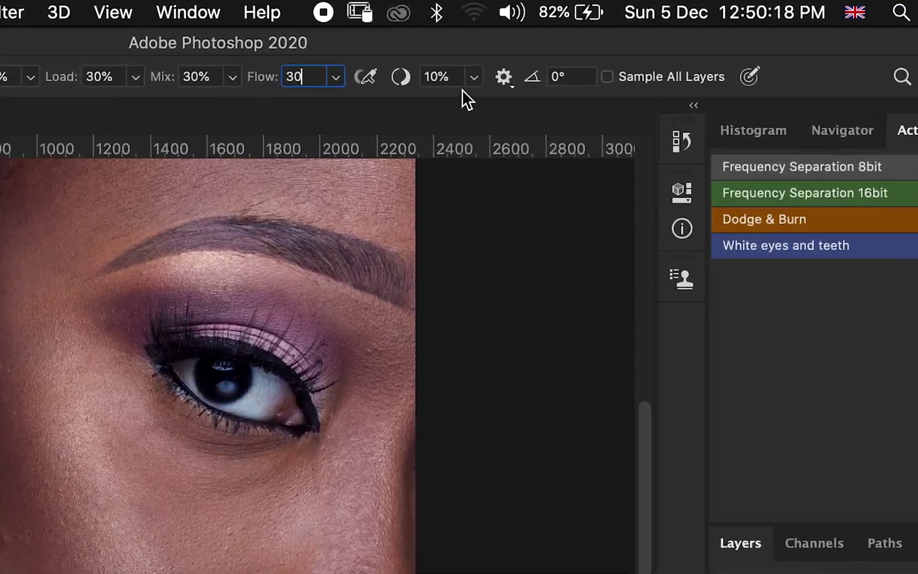
Keep the Mixer Brush smoothing at 10% and enable Sample All Layers
{"action": "left_click", "coordinate": [755, 78]}
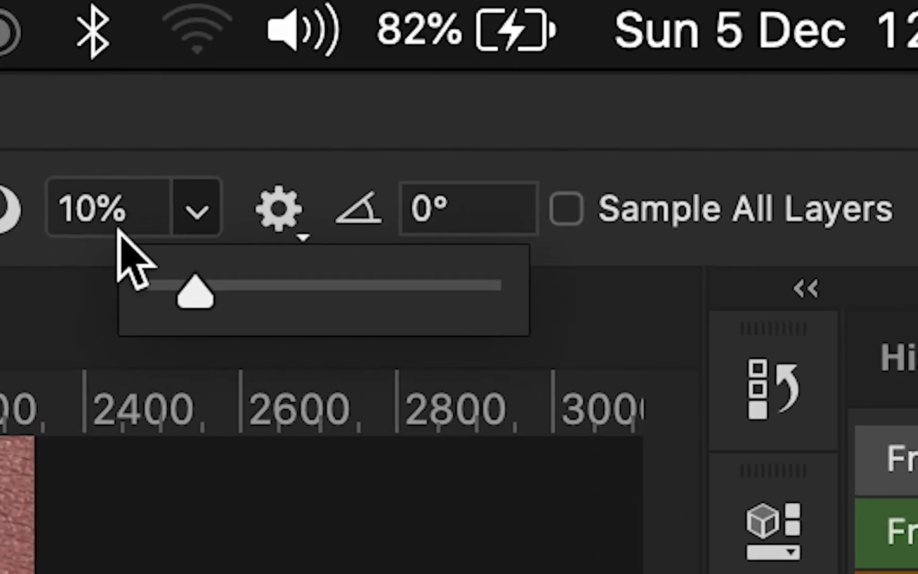
{"action": "left_click", "coordinate": [37, 311]}
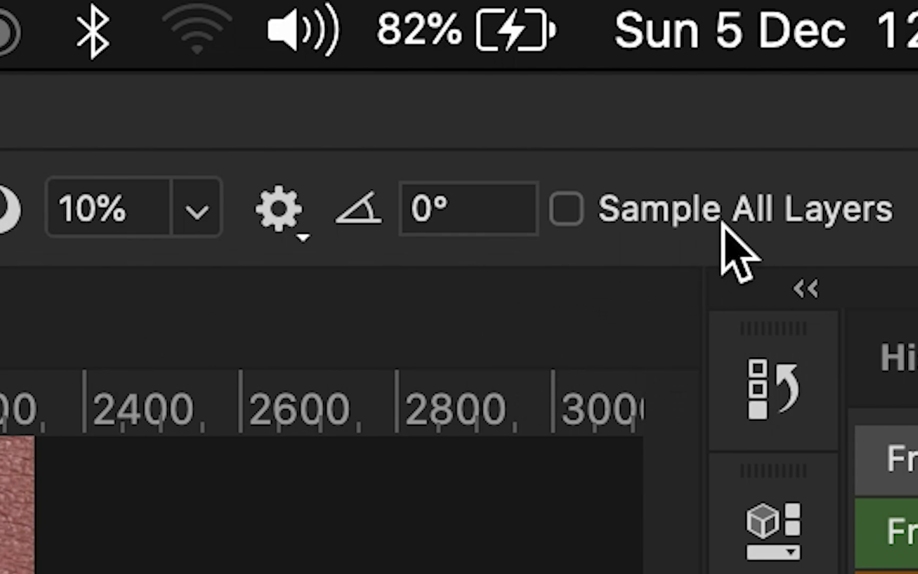
{"action": "left_click", "coordinate": [568, 223]}
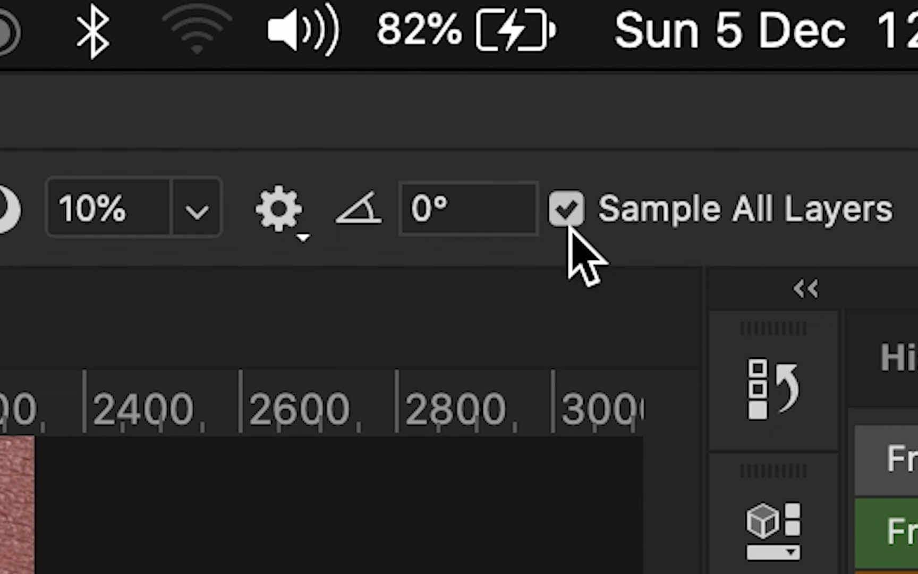
{"action": "left_click", "coordinate": [568, 225]}
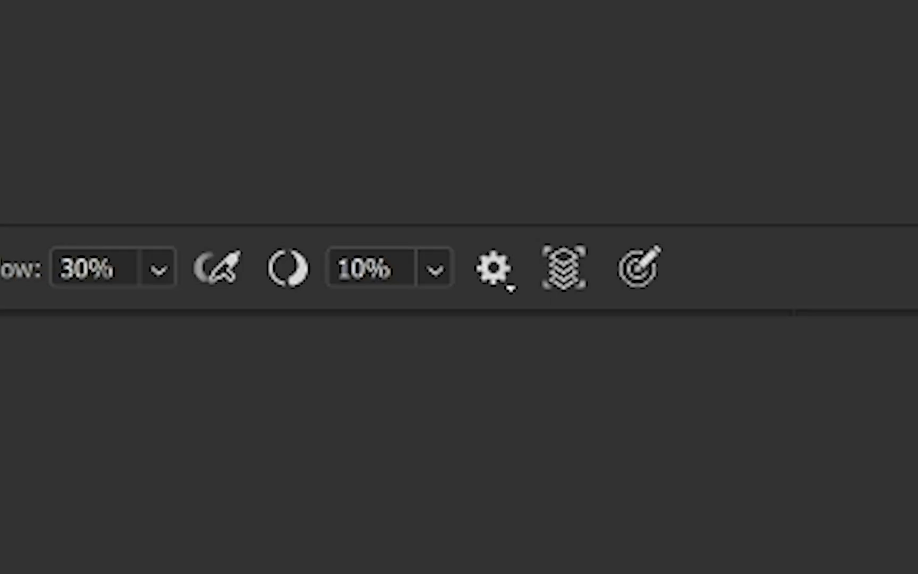
{"action": "left_click", "coordinate": [565, 275]}
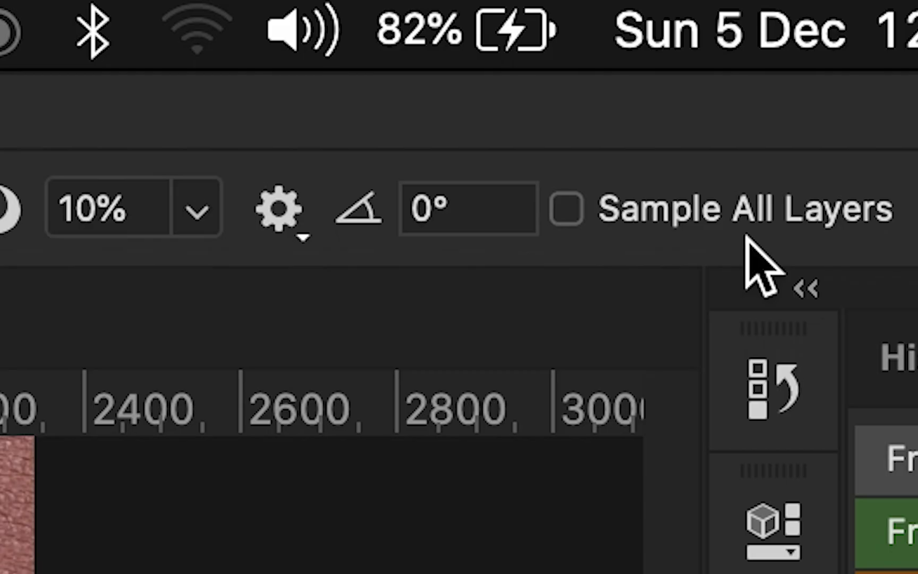
{"action": "left_click", "coordinate": [568, 222]}
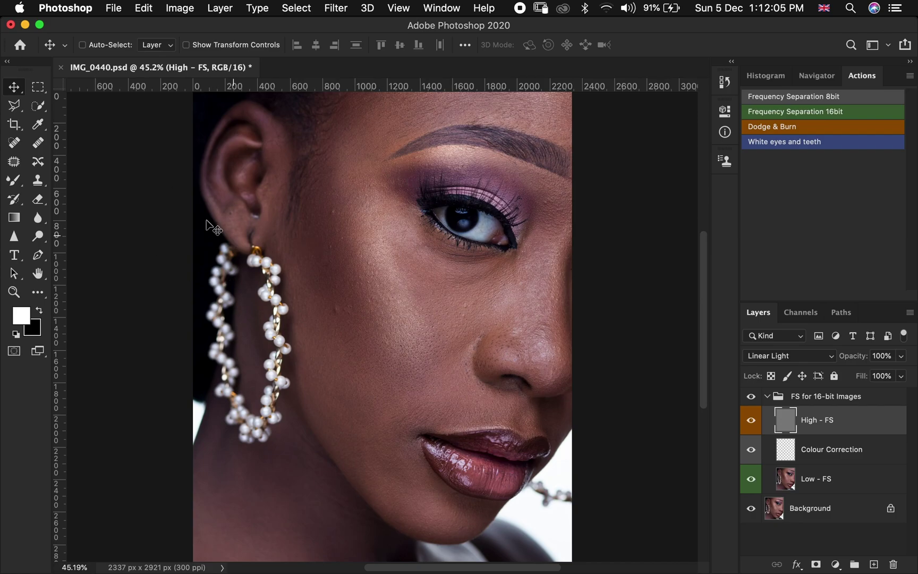
Hide the High - FS layer and blend the cheek's highlights and shadows with the Mixer Brush on the Colour Correction layer
{"action": "left_click", "coordinate": [13, 184]}
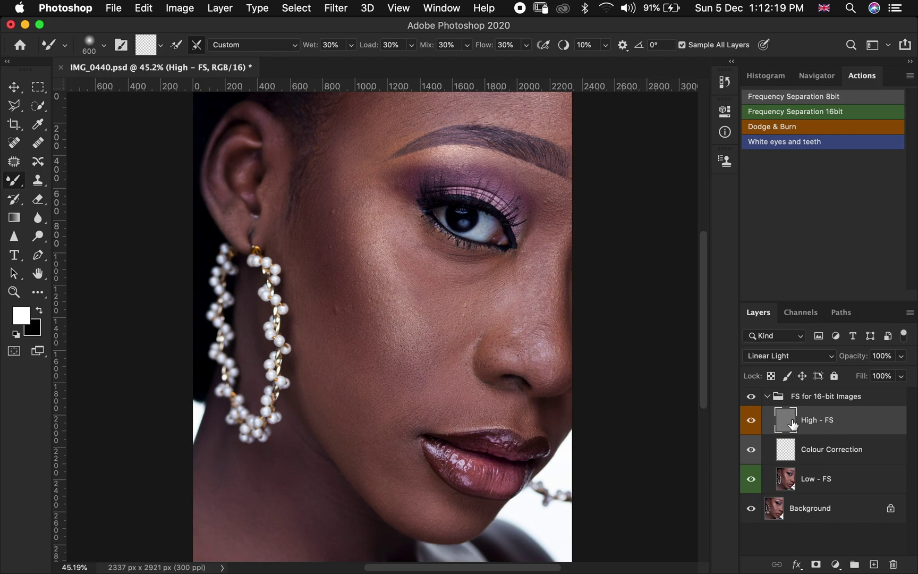
{"action": "left_click", "coordinate": [750, 421]}
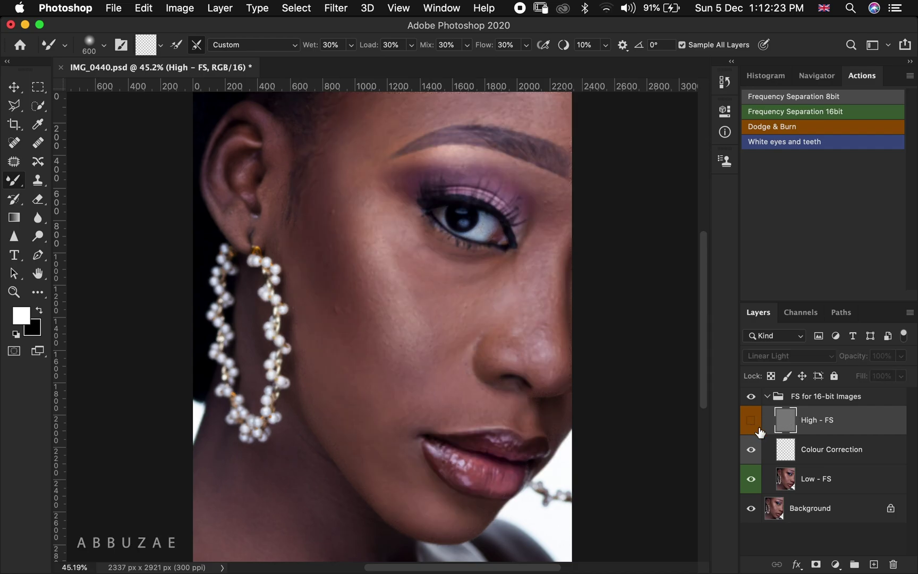
{"action": "left_click", "coordinate": [785, 460]}
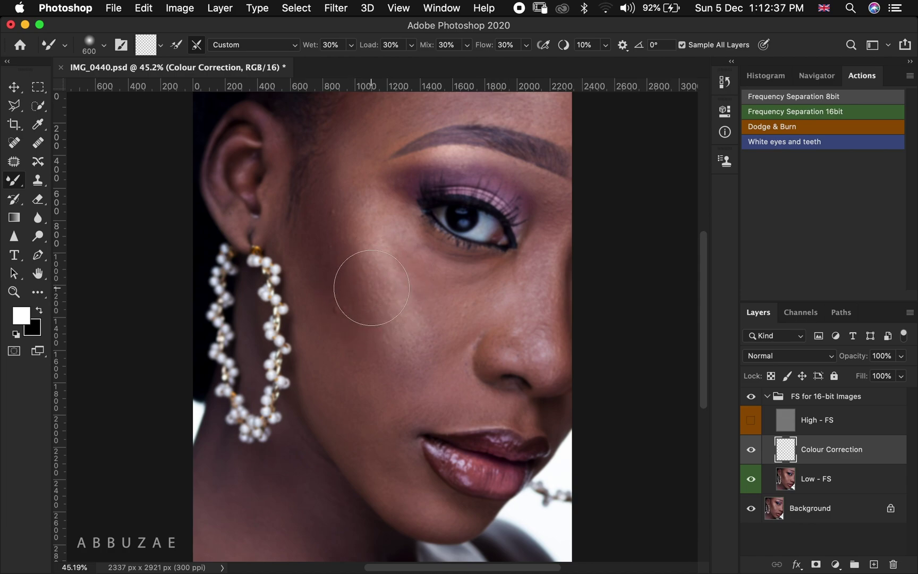
{"action": "mouse_move", "coordinate": [357, 265]}
{"action": "left_mouse_down"}
{"action": "mouse_move", "coordinate": [358, 238]}
{"action": "mouse_move", "coordinate": [374, 279]}
{"action": "mouse_move", "coordinate": [366, 242]}
{"action": "mouse_move", "coordinate": [357, 278]}
{"action": "mouse_move", "coordinate": [341, 235]}
{"action": "mouse_move", "coordinate": [345, 216]}
{"action": "mouse_move", "coordinate": [377, 286]}
{"action": "left_mouse_up"}
{"action": "mouse_move", "coordinate": [375, 325]}
{"action": "left_mouse_down"}
{"action": "mouse_move", "coordinate": [385, 348]}
{"action": "mouse_move", "coordinate": [372, 325]}
{"action": "mouse_move", "coordinate": [384, 353]}
{"action": "mouse_move", "coordinate": [340, 320]}
{"action": "mouse_move", "coordinate": [333, 295]}
{"action": "mouse_move", "coordinate": [341, 322]}
{"action": "mouse_move", "coordinate": [398, 374]}
{"action": "mouse_move", "coordinate": [375, 349]}
{"action": "left_mouse_up"}
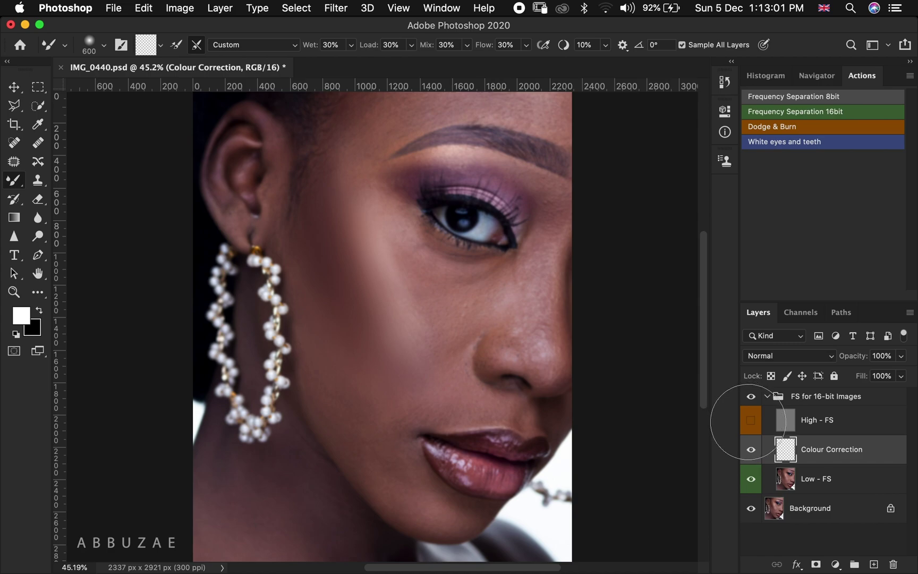
Show the High - FS layer again and compare the cheek with and without the Colour Correction layer
{"action": "left_click", "coordinate": [750, 420]}
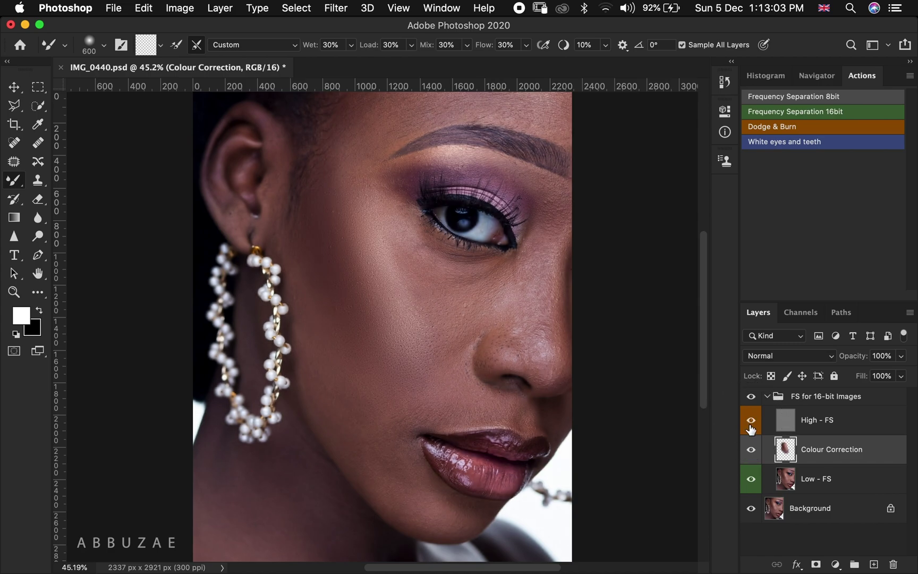
{"action": "left_click", "coordinate": [750, 451]}
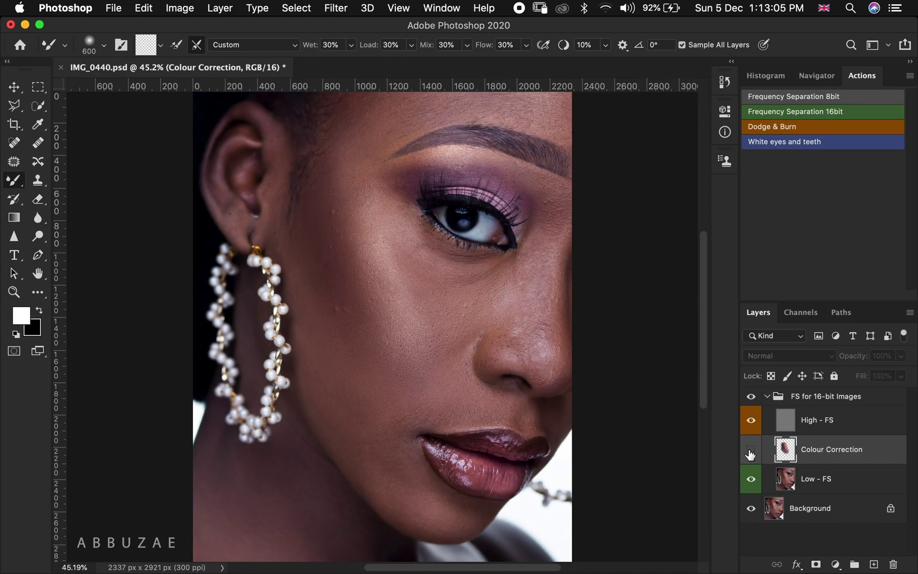
{"action": "left_click", "coordinate": [750, 452]}
{"action": "left_click", "coordinate": [750, 451]}
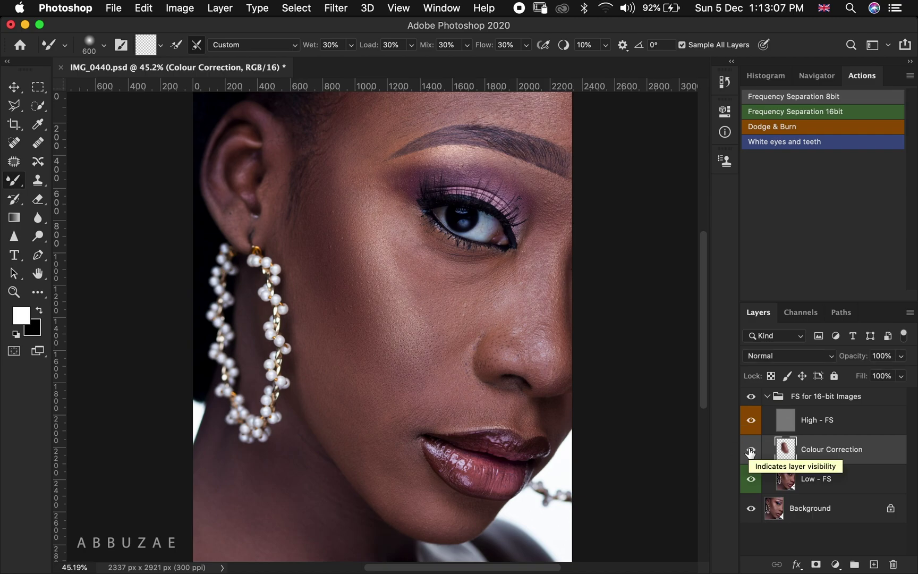
{"action": "left_click", "coordinate": [750, 452]}
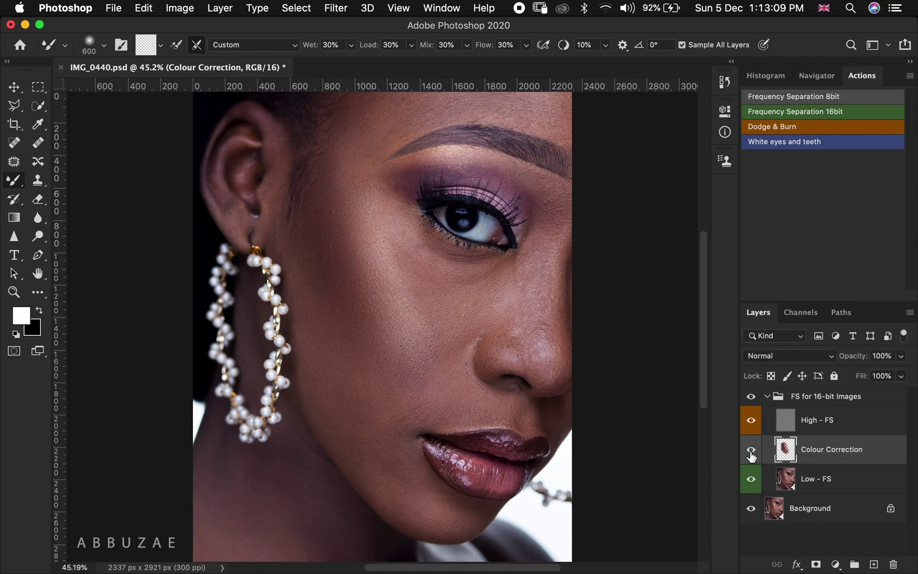
Blend the upper cheek further with the Mixer Brush and compare the portrait with and without the FS group
{"action": "mouse_move", "coordinate": [347, 235]}
{"action": "left_mouse_down"}
{"action": "mouse_move", "coordinate": [375, 311]}
{"action": "mouse_move", "coordinate": [378, 286]}
{"action": "left_mouse_up"}
{"action": "left_click", "coordinate": [750, 397]}
{"action": "left_click", "coordinate": [751, 397]}
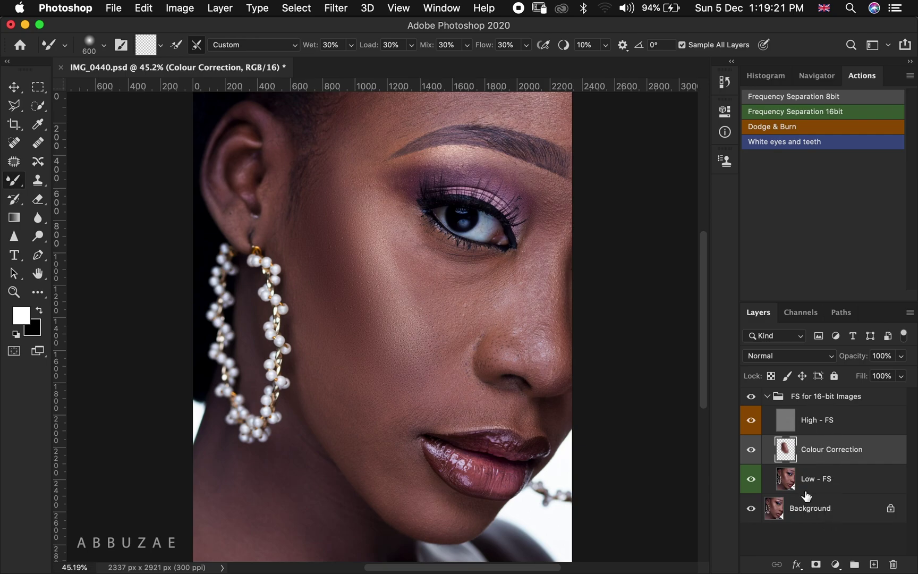
Delete the FS for 16-bit Images group and rerun the Frequency Separation 16bit action with a reduced Gaussian Blur radius
{"action": "left_click", "coordinate": [835, 402]}
{"action": "key", "text": "Delete"}
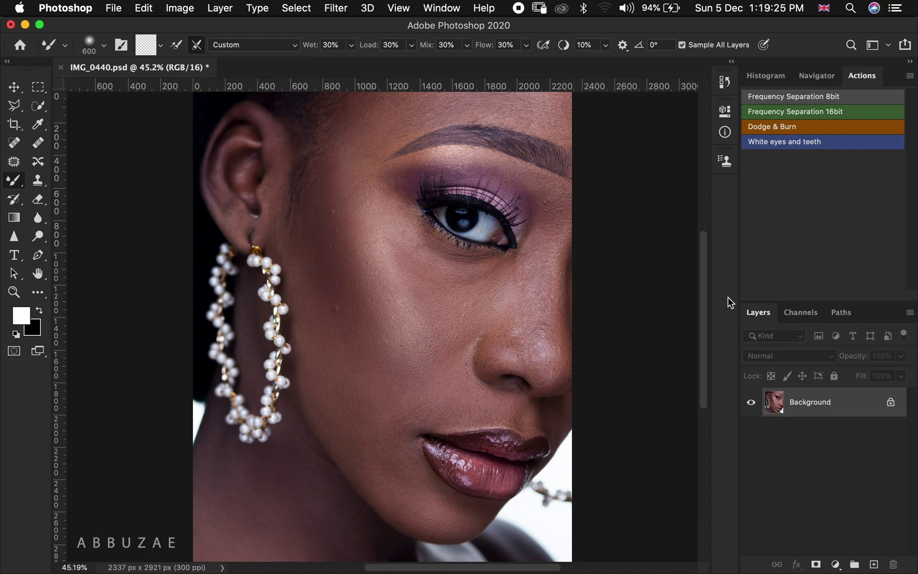
{"action": "left_click", "coordinate": [778, 113]}
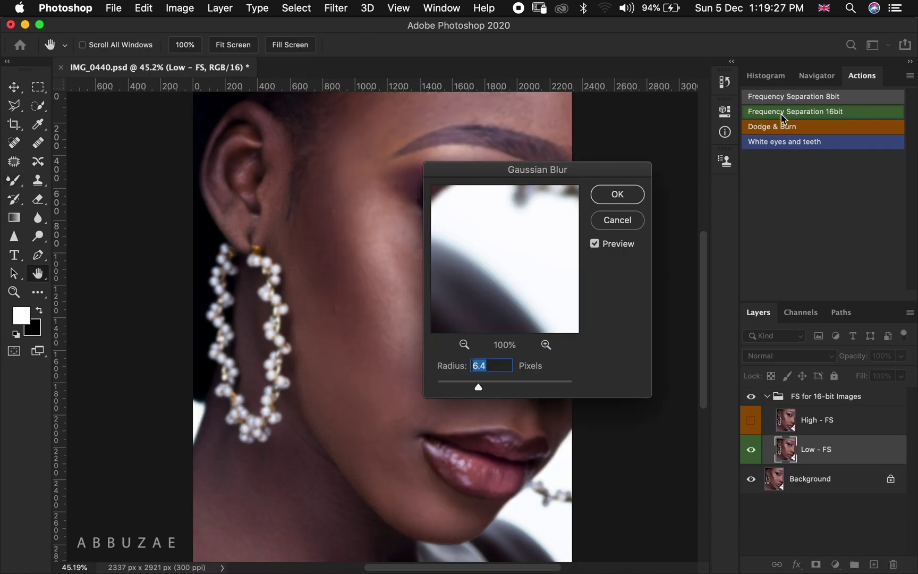
{"action": "left_click_drag", "start_coordinate": [478, 386], "coordinate": [470, 387]}
{"action": "left_click", "coordinate": [614, 195]}
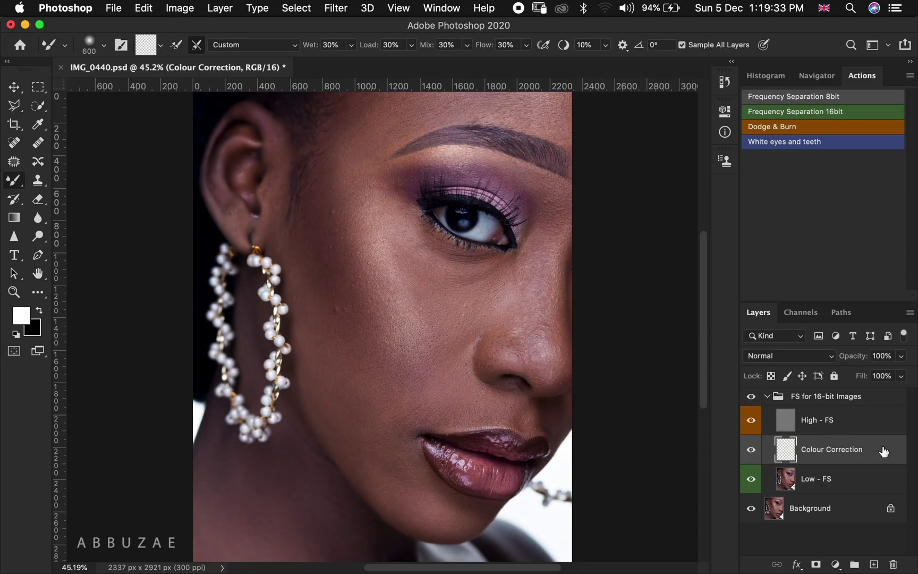
Replace the Colour Correction layer with a duplicate of Low - FS, clipped to the original Low - FS layer
{"action": "key", "text": "Delete"}
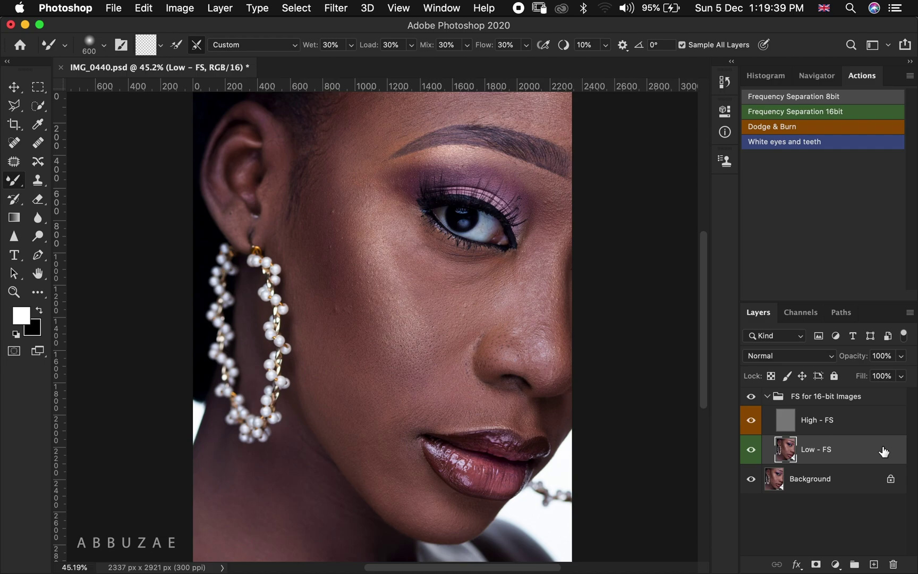
{"action": "key", "text": "super+j"}
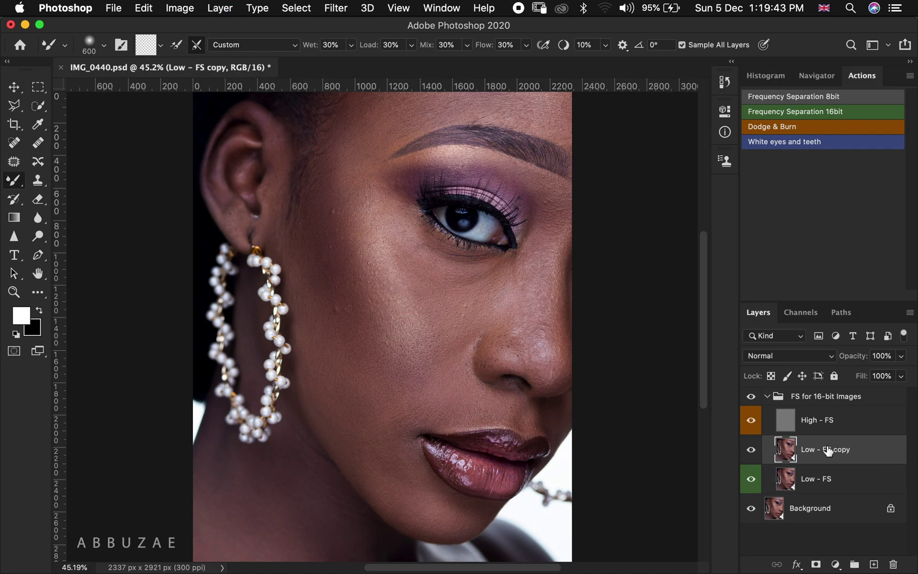
{"action": "left_click", "coordinate": [787, 459], "text": "alt"}
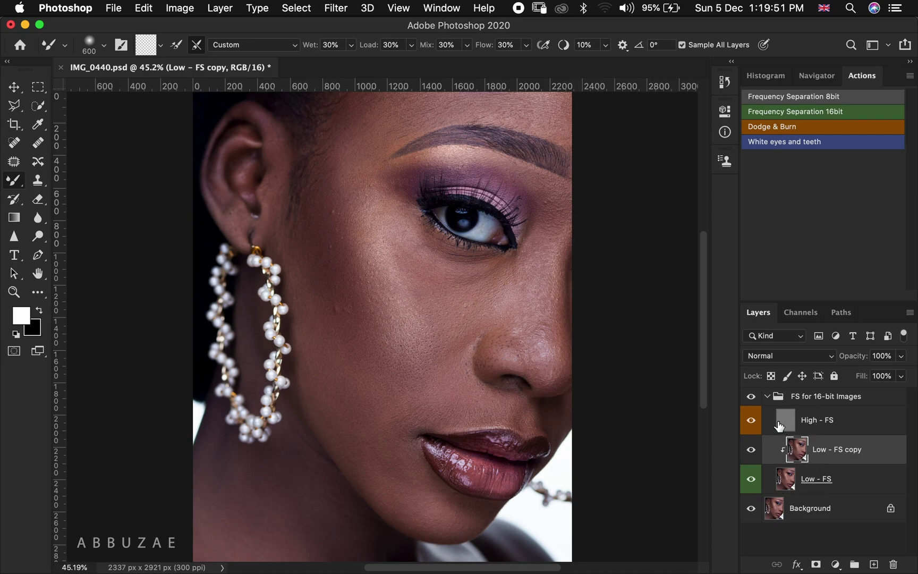
{"action": "left_click", "coordinate": [766, 397]}
{"action": "left_click", "coordinate": [766, 397]}
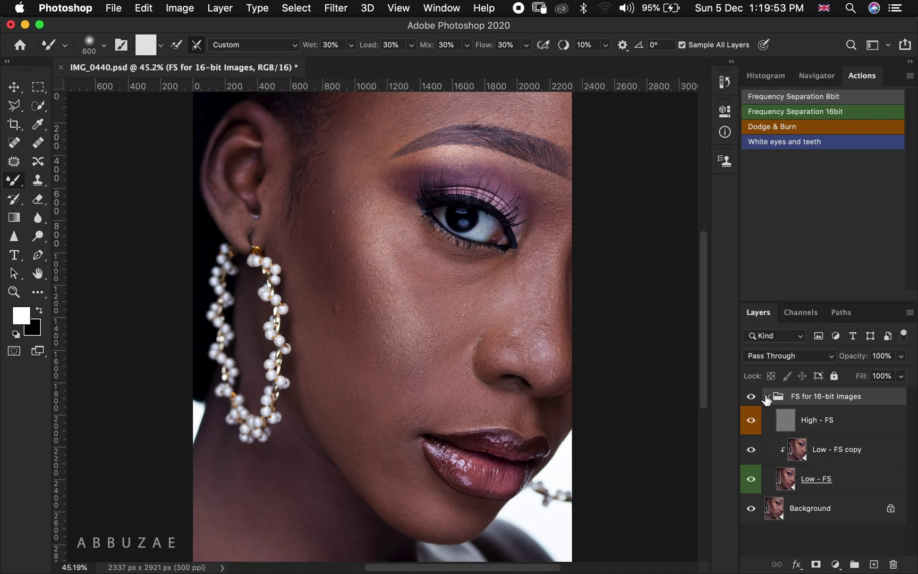
{"action": "left_click", "coordinate": [839, 449]}
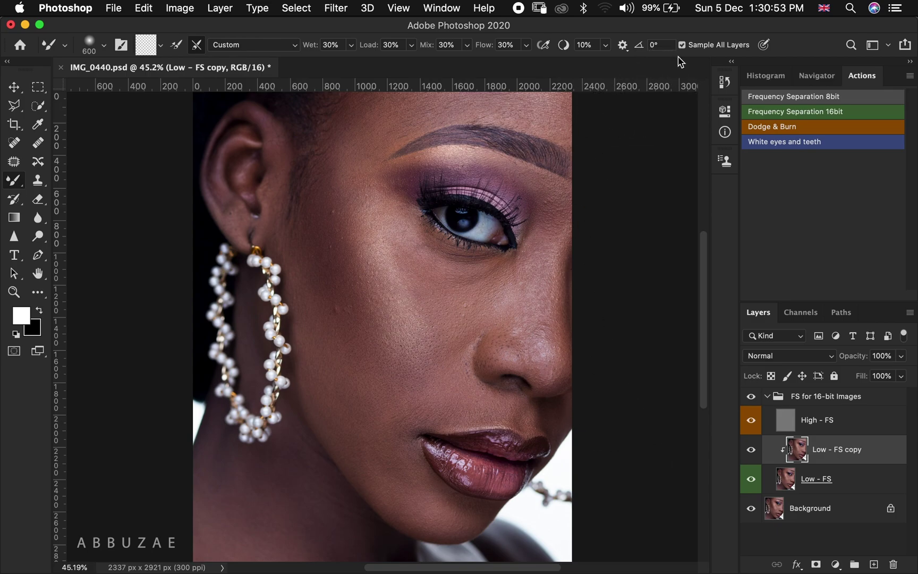
Turn off Sample All Layers and blend the cheek's uneven tones with the Mixer Brush on the clipped Low - FS copy
{"action": "left_click", "coordinate": [682, 45]}
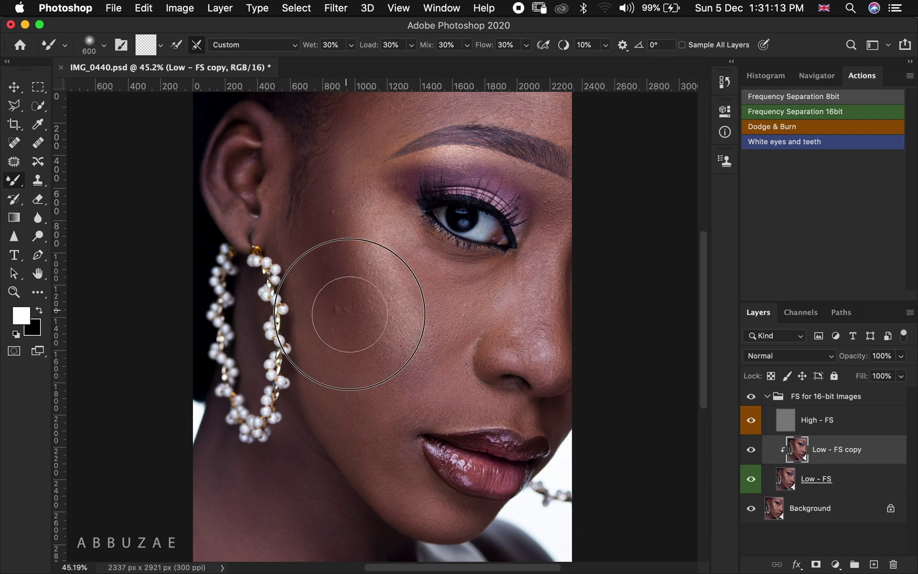
{"action": "mouse_move", "coordinate": [343, 306]}
{"action": "left_mouse_down"}
{"action": "mouse_move", "coordinate": [352, 293]}
{"action": "mouse_move", "coordinate": [340, 301]}
{"action": "mouse_move", "coordinate": [332, 282]}
{"action": "mouse_move", "coordinate": [328, 216]}
{"action": "mouse_move", "coordinate": [344, 215]}
{"action": "mouse_move", "coordinate": [374, 355]}
{"action": "mouse_move", "coordinate": [360, 319]}
{"action": "mouse_move", "coordinate": [436, 322]}
{"action": "mouse_move", "coordinate": [420, 328]}
{"action": "mouse_move", "coordinate": [437, 313]}
{"action": "mouse_move", "coordinate": [419, 322]}
{"action": "mouse_move", "coordinate": [415, 303]}
{"action": "mouse_move", "coordinate": [422, 330]}
{"action": "mouse_move", "coordinate": [390, 266]}
{"action": "mouse_move", "coordinate": [344, 225]}
{"action": "mouse_move", "coordinate": [355, 246]}
{"action": "mouse_move", "coordinate": [359, 211]}
{"action": "mouse_move", "coordinate": [338, 174]}
{"action": "mouse_move", "coordinate": [333, 229]}
{"action": "left_mouse_up"}
{"action": "mouse_move", "coordinate": [340, 329]}
{"action": "left_mouse_down"}
{"action": "mouse_move", "coordinate": [353, 379]}
{"action": "mouse_move", "coordinate": [380, 286]}
{"action": "mouse_move", "coordinate": [403, 283]}
{"action": "mouse_move", "coordinate": [378, 241]}
{"action": "left_mouse_up"}
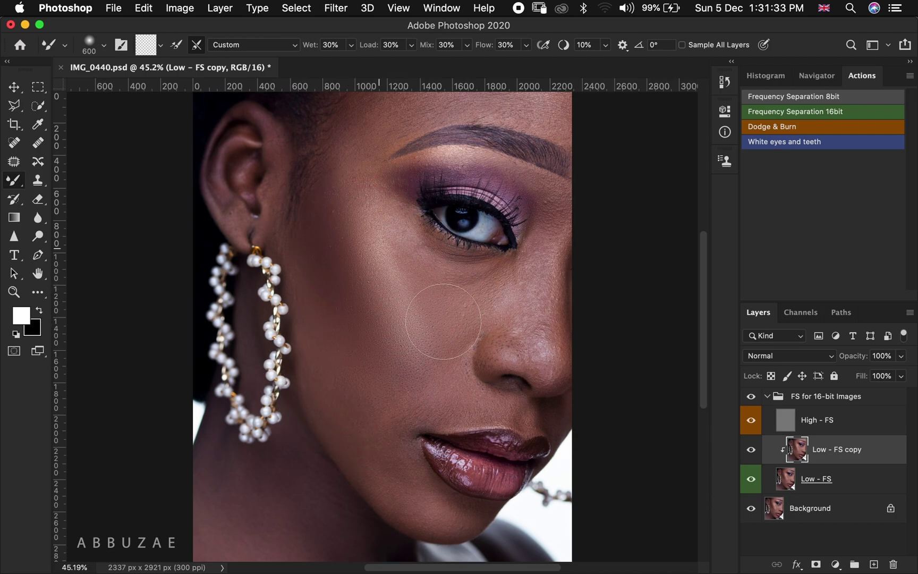
{"action": "left_click", "coordinate": [749, 398]}
{"action": "left_click", "coordinate": [747, 399]}
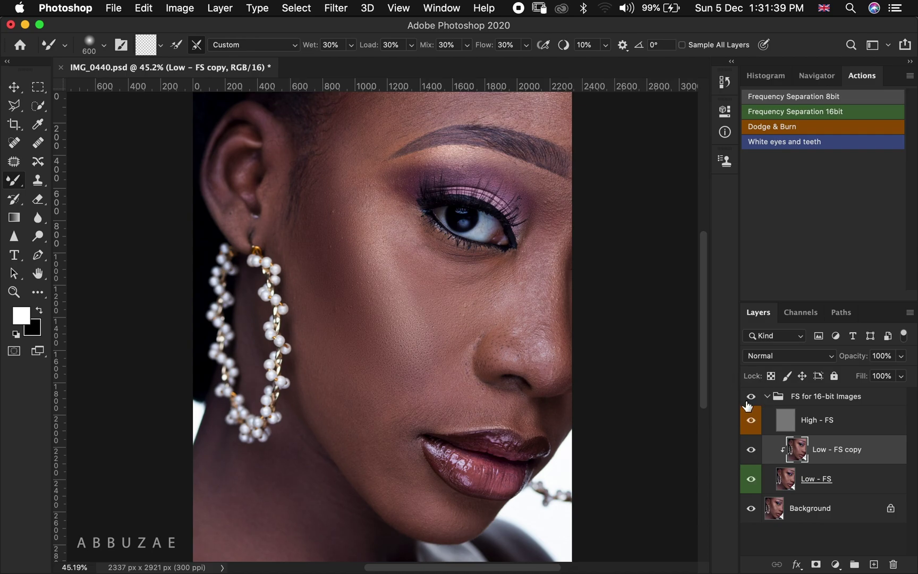